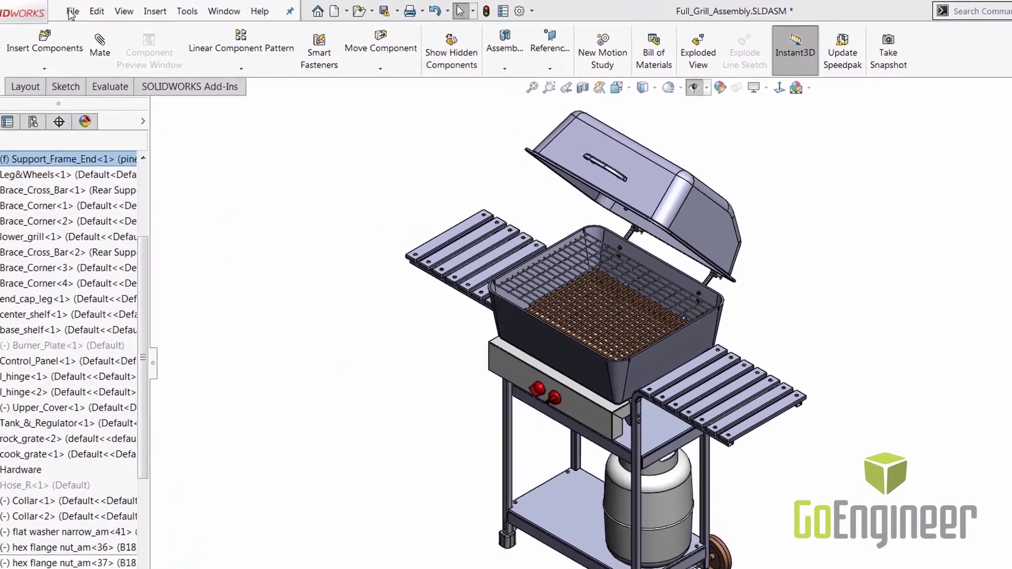
# - List the grill assembly's referenced files with Find References and scroll through them
pyautogui.click(102, 9)
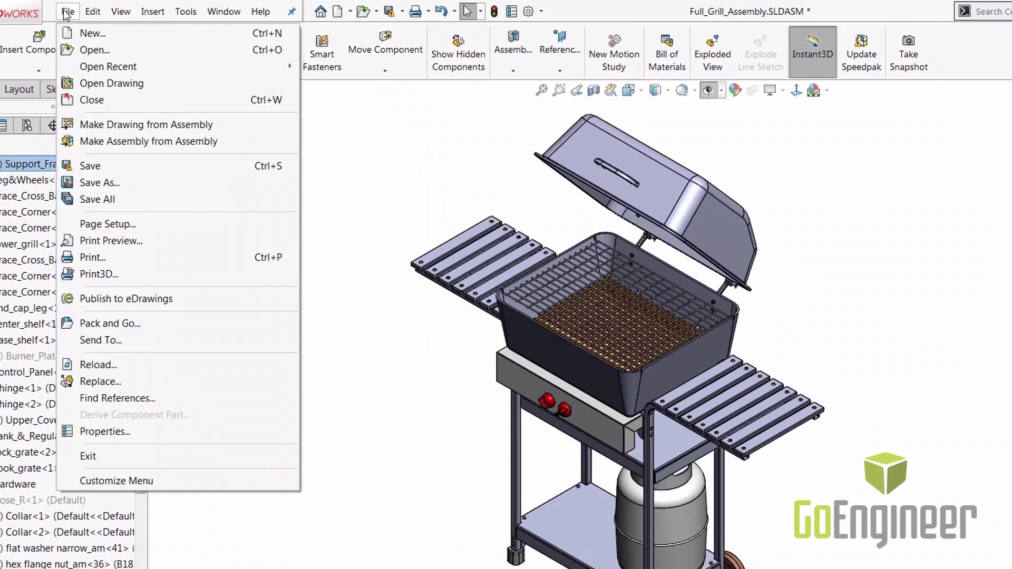
pyautogui.click(89, 399)
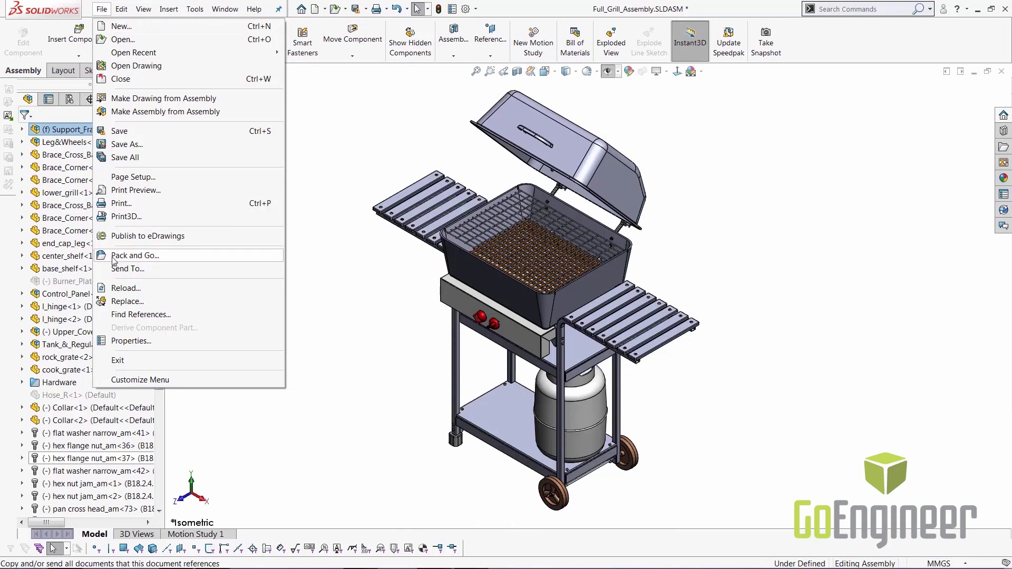
pyautogui.press('Escape')
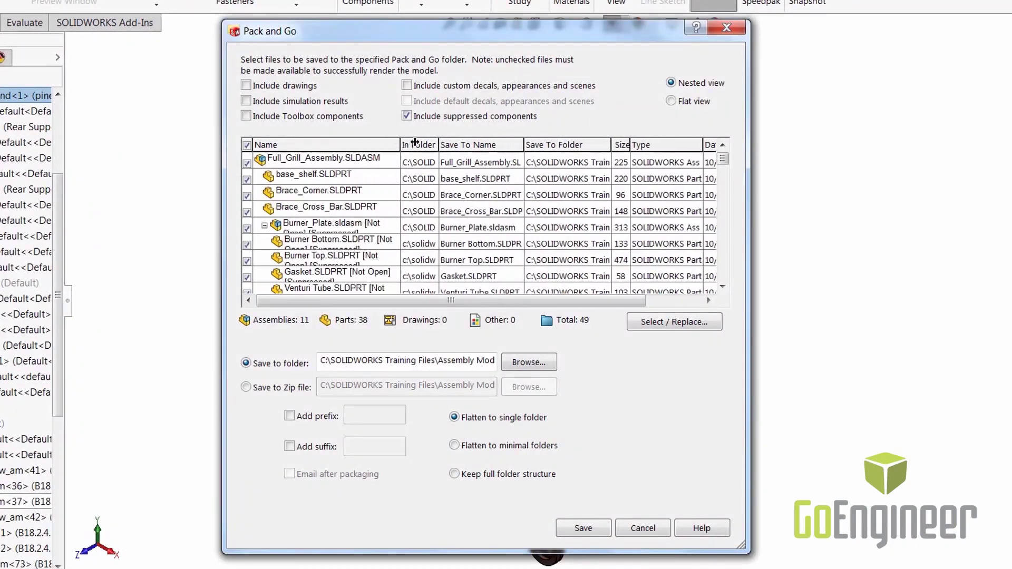
pyautogui.scroll(-1, 359, 198)
pyautogui.scroll(-3, 325, 190)
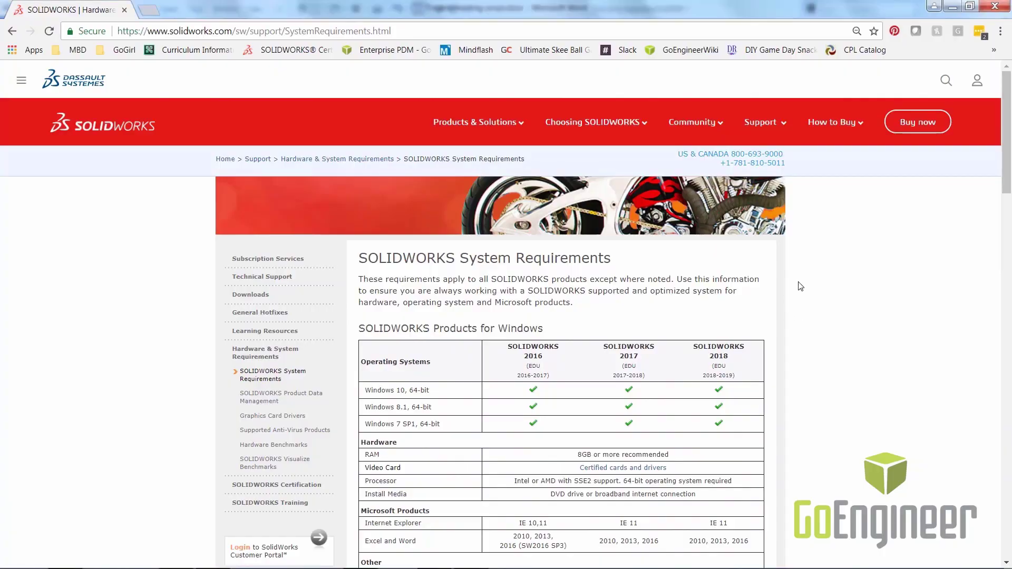
pyautogui.scroll(-3, 800, 286)
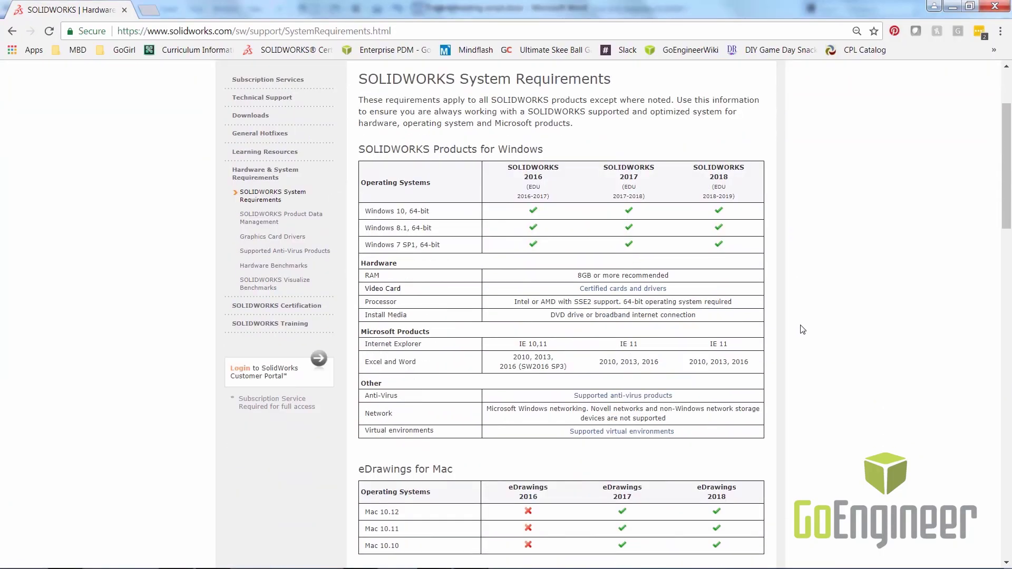
pyautogui.scroll(-1, 802, 327)
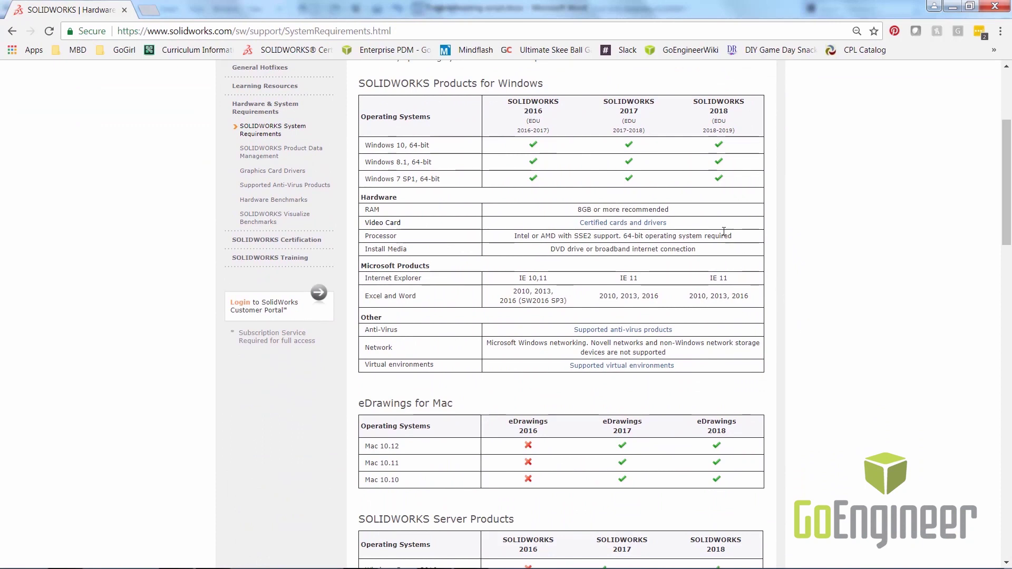
# - Check the graphics card driver in SOLIDWORKS Rx Diagnostics and download the latest driver
pyautogui.click(634, 227)
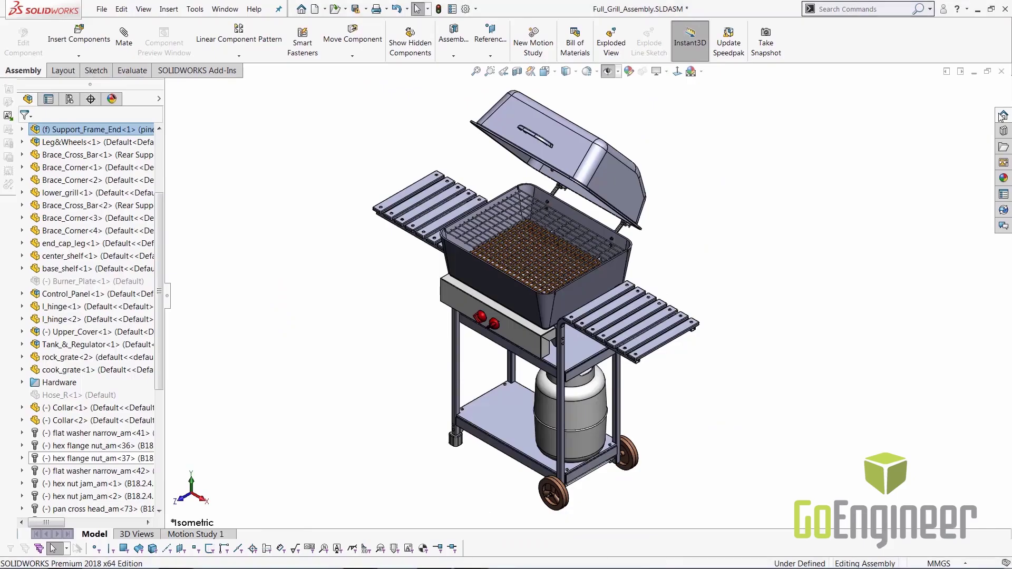
pyautogui.click(941, 166)
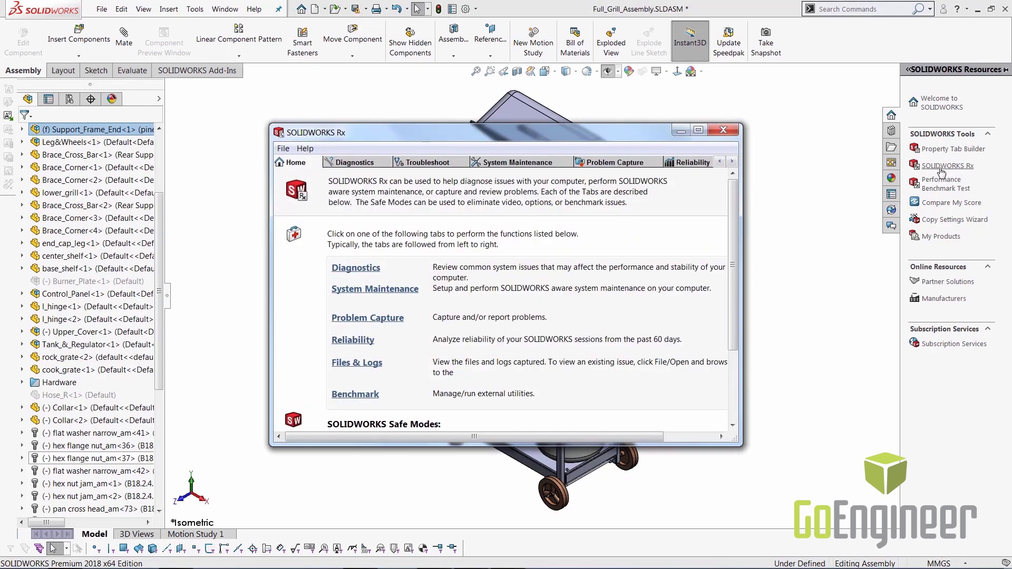
pyautogui.click(358, 163)
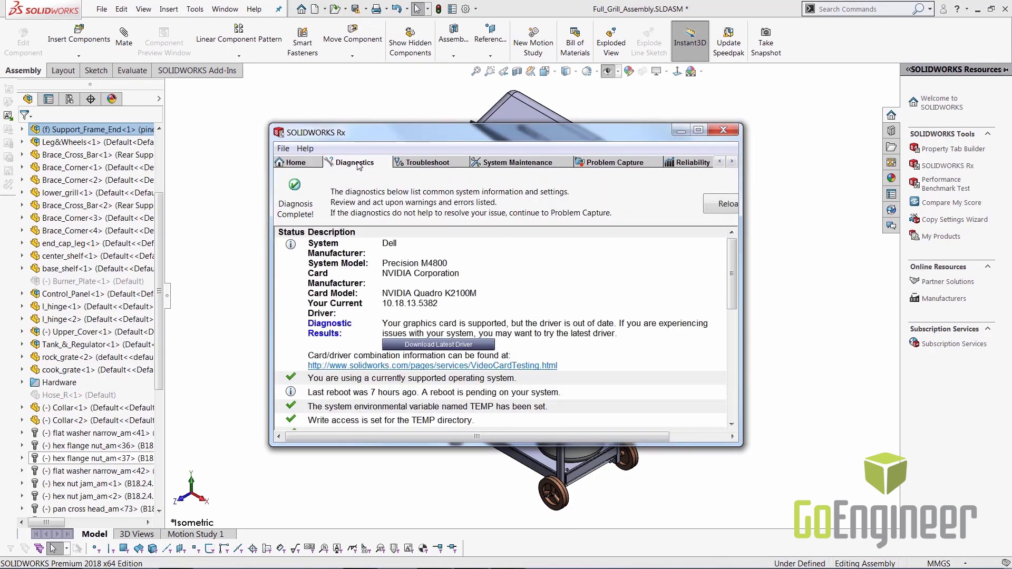
pyautogui.click(431, 346)
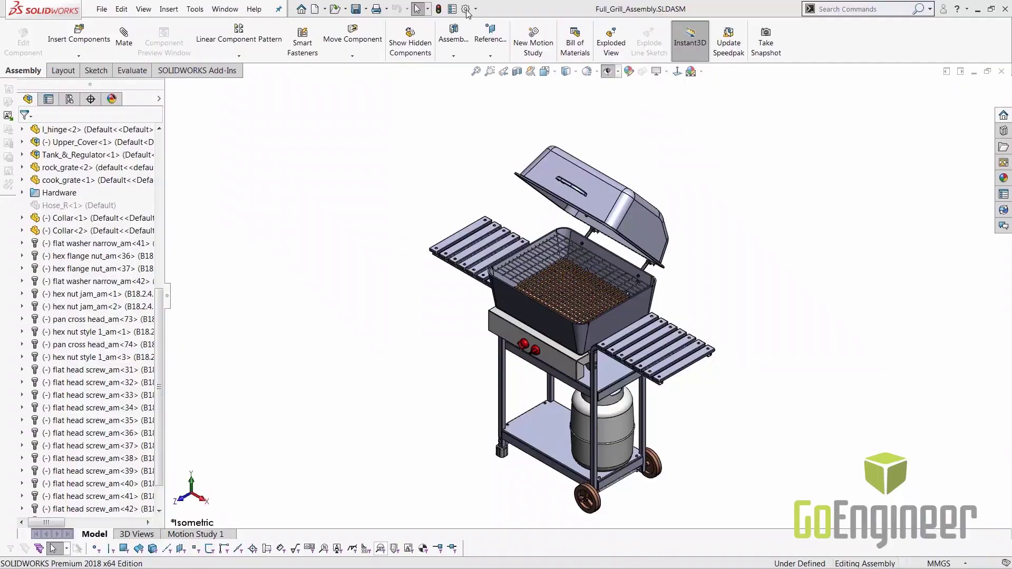
# - Lower the grill document's shaded Image Quality resolution toward Low (faster) in Document Properties
pyautogui.click(466, 9)
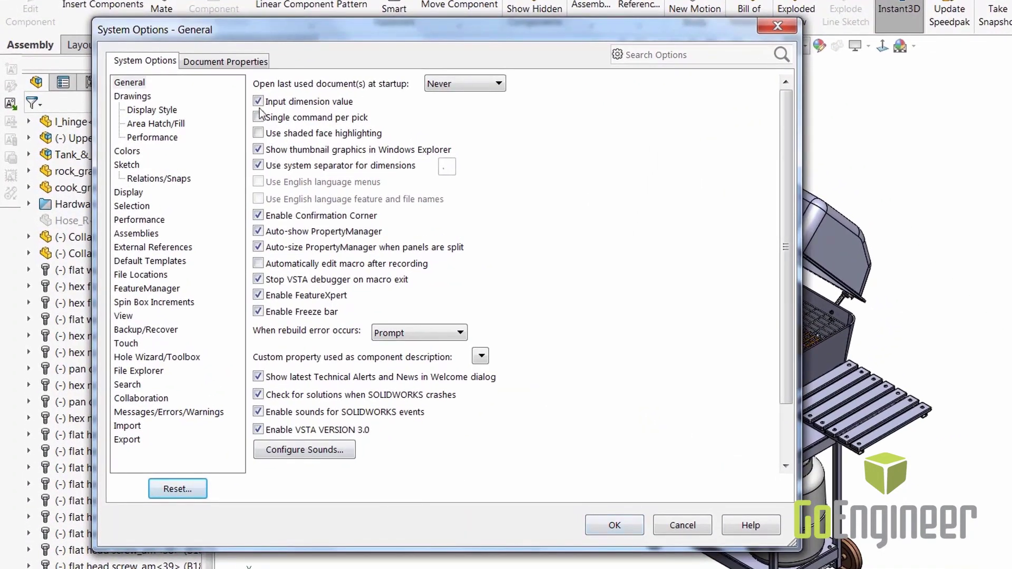
pyautogui.click(243, 63)
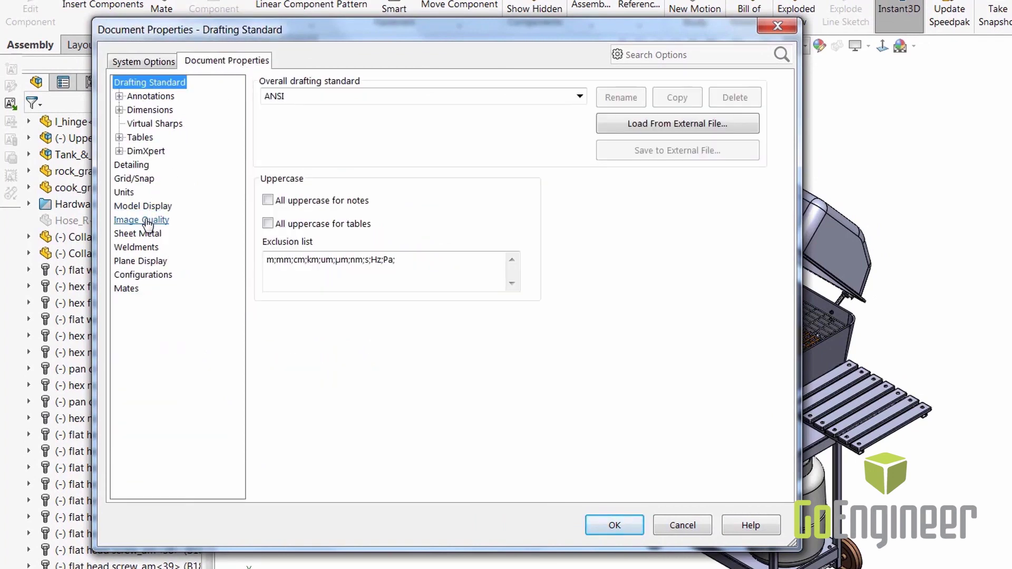
pyautogui.click(146, 220)
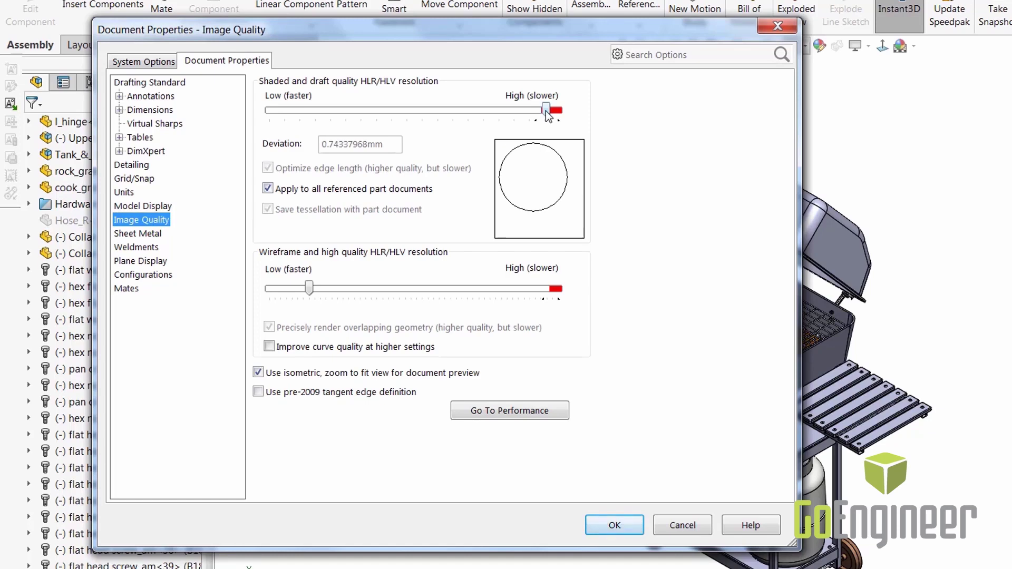
pyautogui.moveTo(545, 111); pyautogui.dragTo(501, 113)
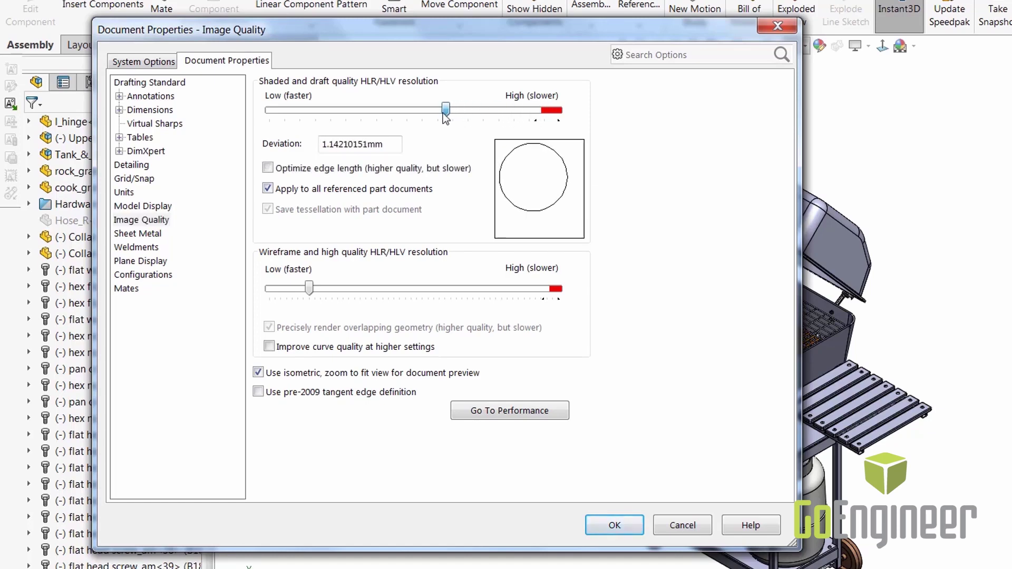
pyautogui.moveTo(404, 117); pyautogui.dragTo(347, 117)
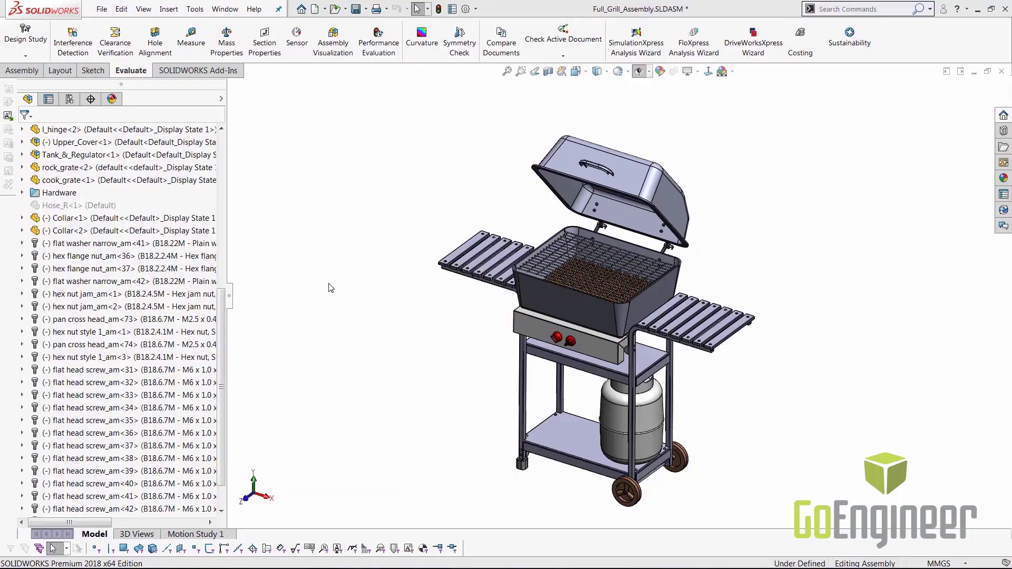
# - Rank the grill's components by Total Graphics Triangles in Assembly Visualization, cancelling the custom column
pyautogui.click(333, 44)
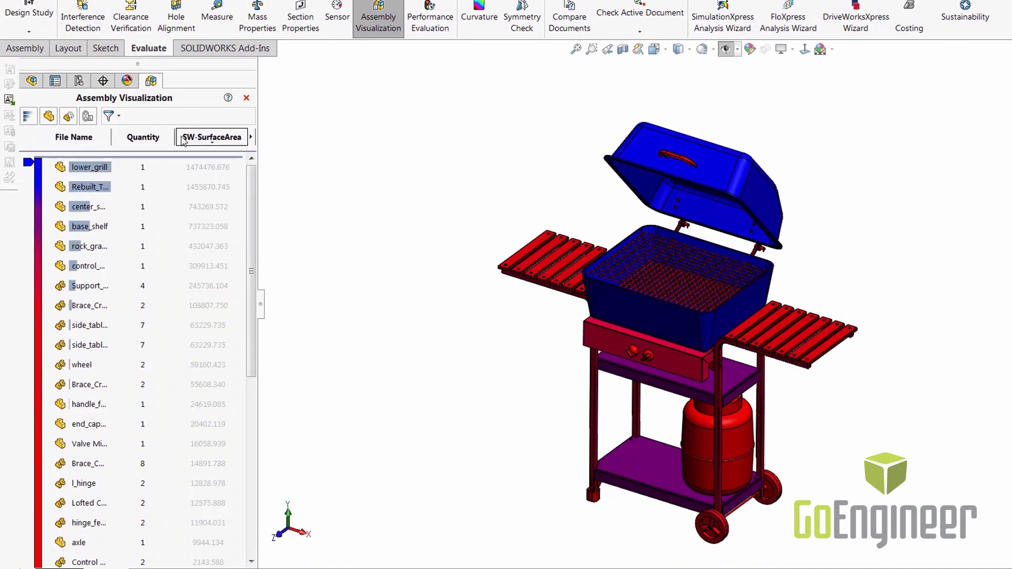
pyautogui.click(251, 138)
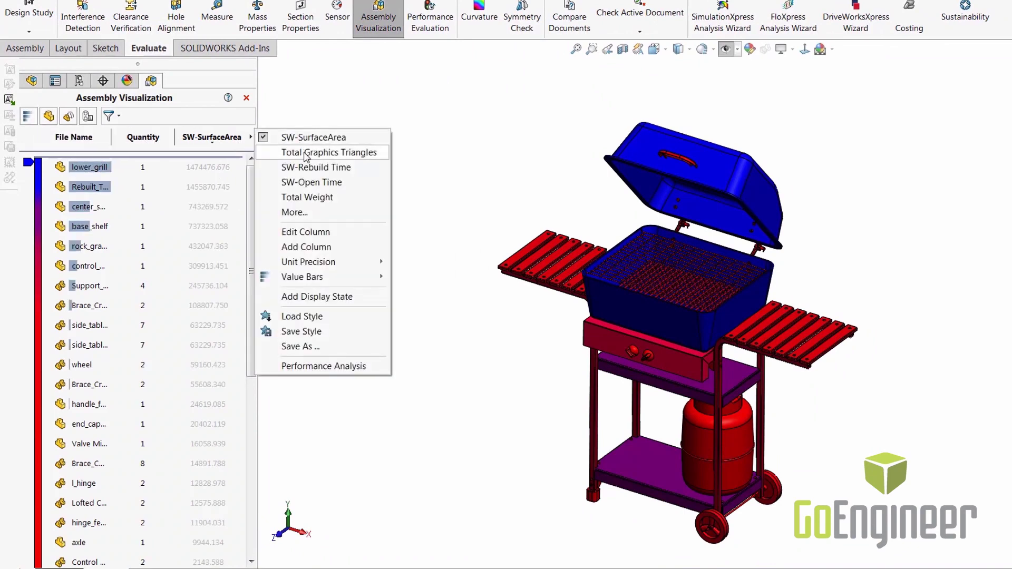
pyautogui.click(294, 211)
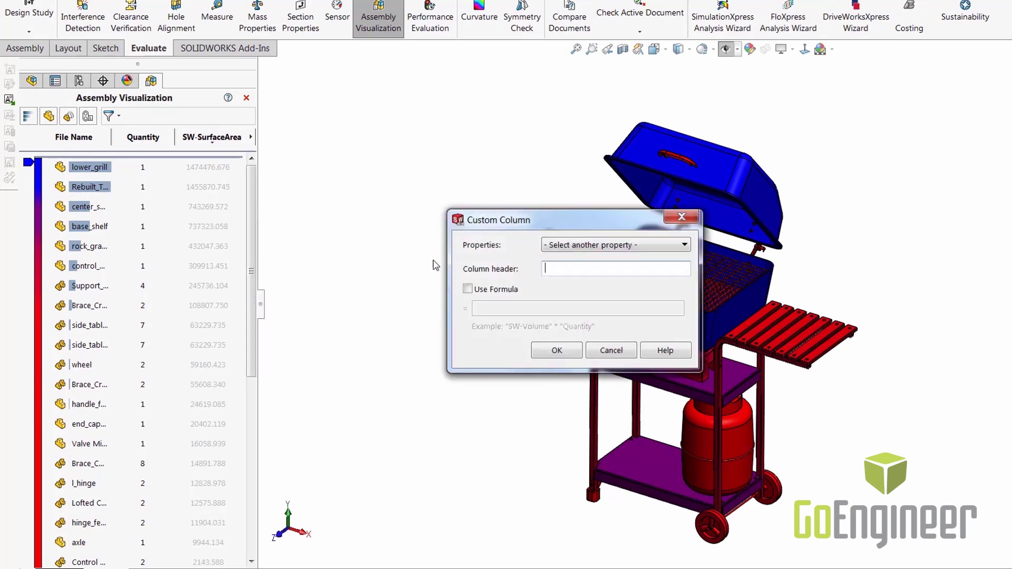
pyautogui.click(606, 245)
pyautogui.scroll(-1, 575, 432)
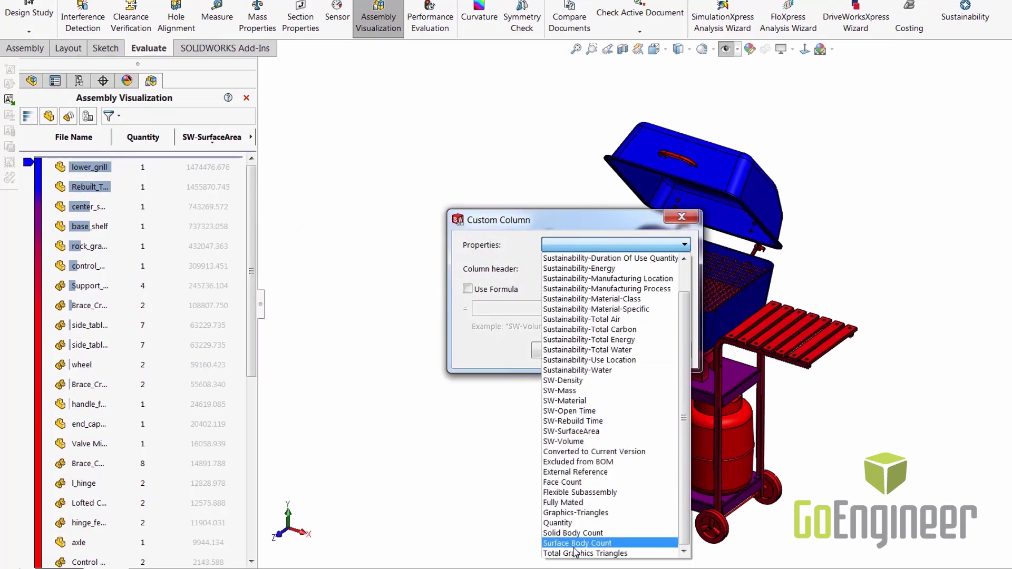
pyautogui.click(502, 454)
pyautogui.click(610, 350)
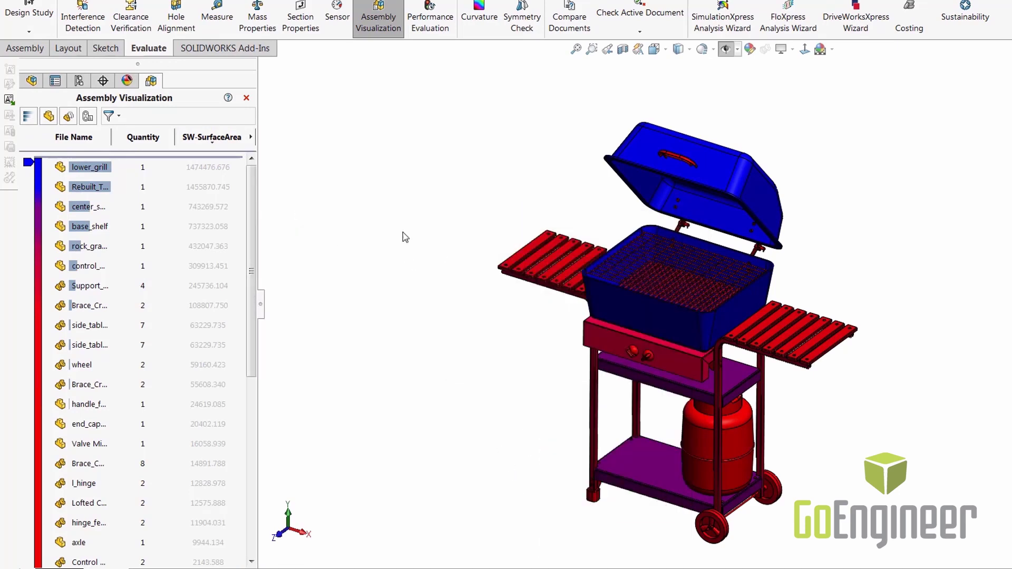
pyautogui.click(250, 137)
pyautogui.click(329, 153)
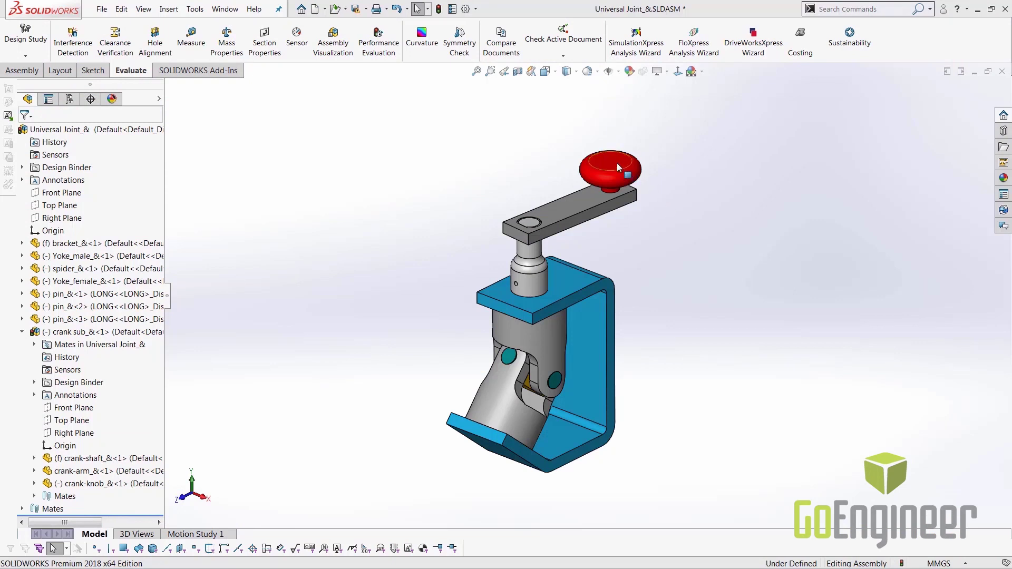
# - Drag the red knob twice to rotate the universal joint's crank arm
pyautogui.moveTo(616, 167); pyautogui.dragTo(516, 265)
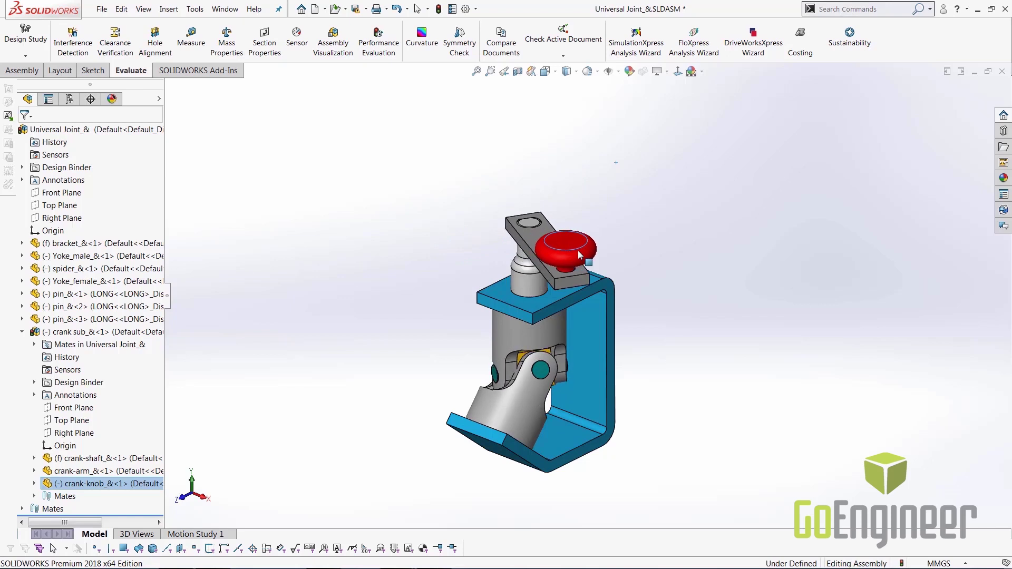
pyautogui.moveTo(579, 256); pyautogui.dragTo(607, 164)
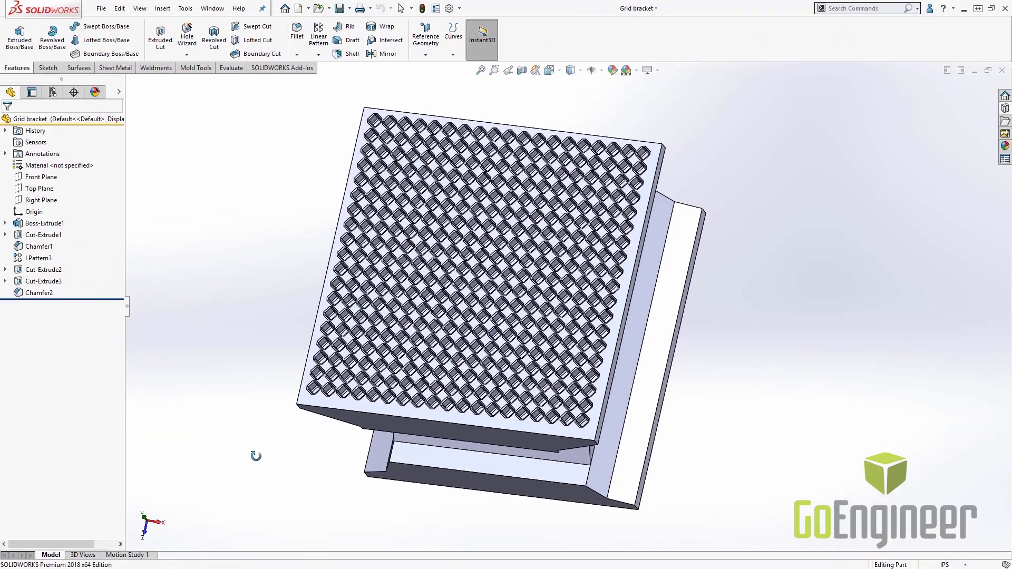
# - Activate the grid bracket's Simplified configuration and orbit the resulting plain plate
pyautogui.scroll(-10, 446, 227)
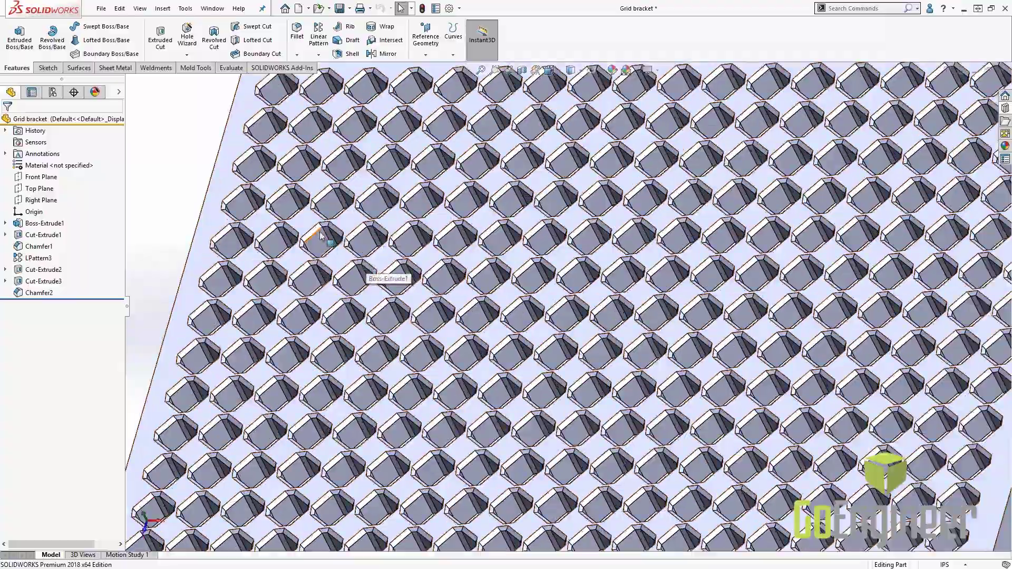
pyautogui.moveTo(320, 235); pyautogui.dragTo(295, 243, button='middle')
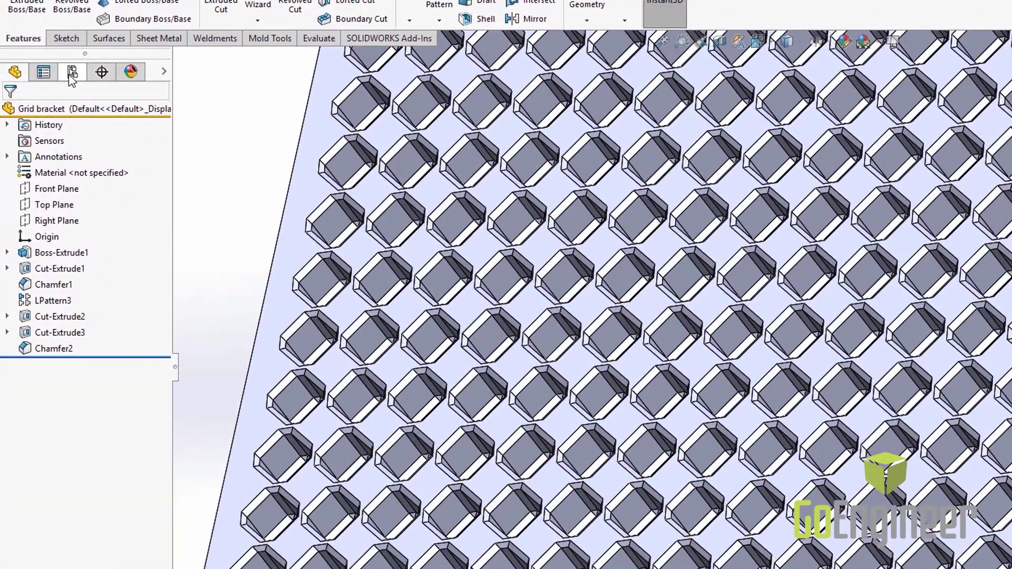
pyautogui.click(72, 74)
pyautogui.doubleClick(90, 152)
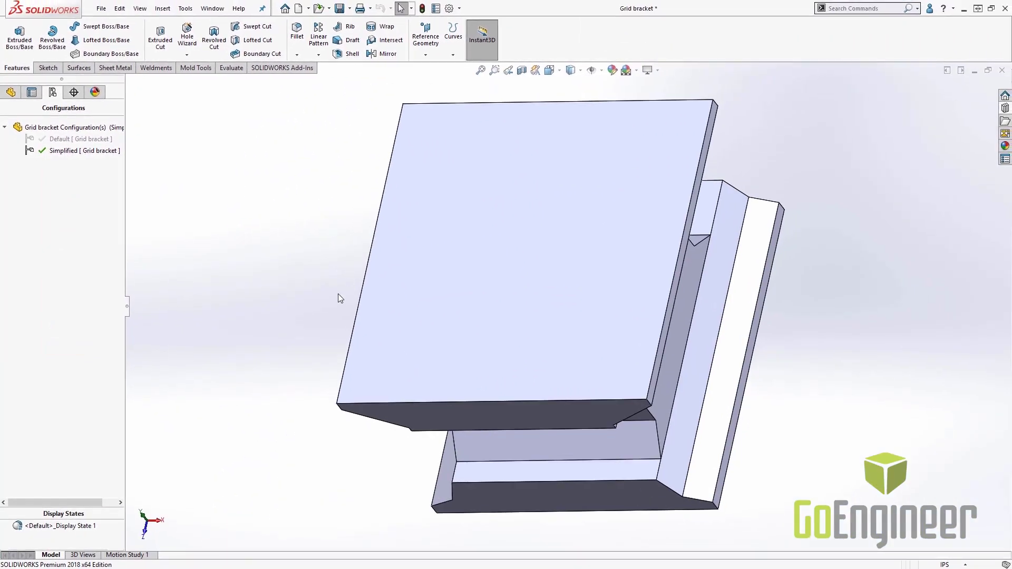
pyautogui.moveTo(427, 334); pyautogui.dragTo(426, 276, button='middle')
pyautogui.moveTo(339, 249); pyautogui.dragTo(339, 285, button='middle')
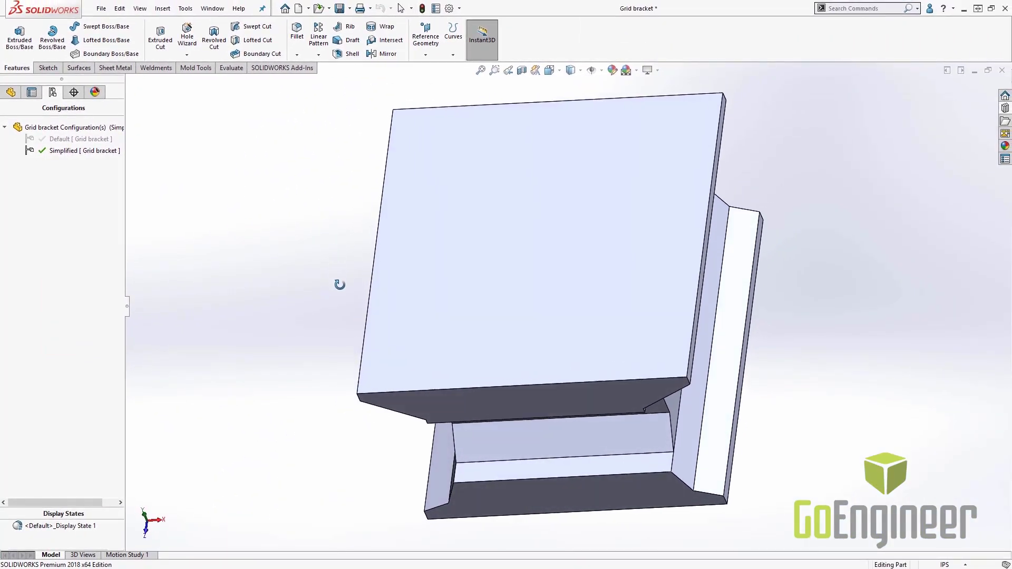
pyautogui.scroll(-2, 339, 285)
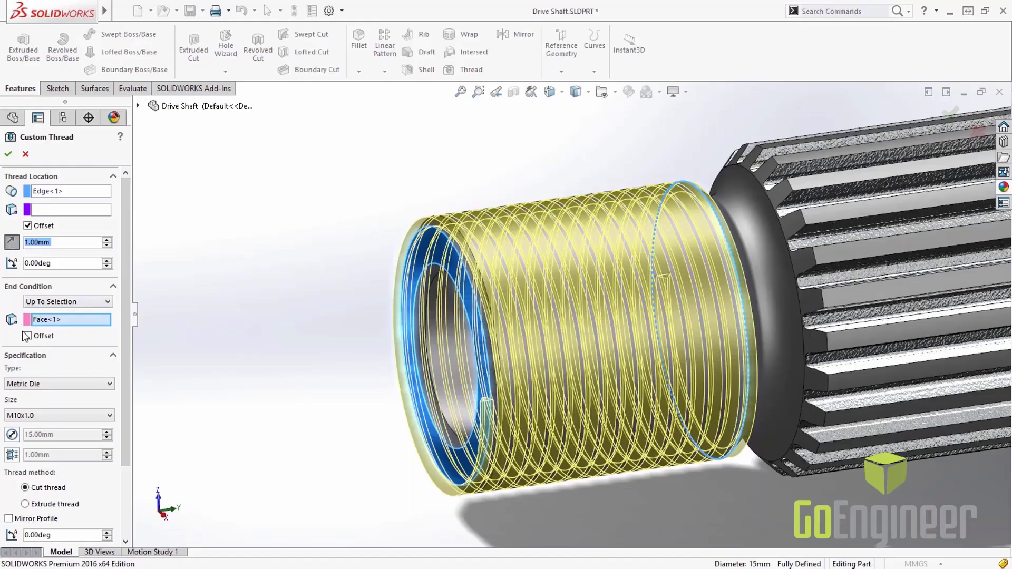
# - Offset the M10x1.0 thread's end condition, create the thread, and orbit to inspect it
pyautogui.click(27, 336)
pyautogui.click(8, 154)
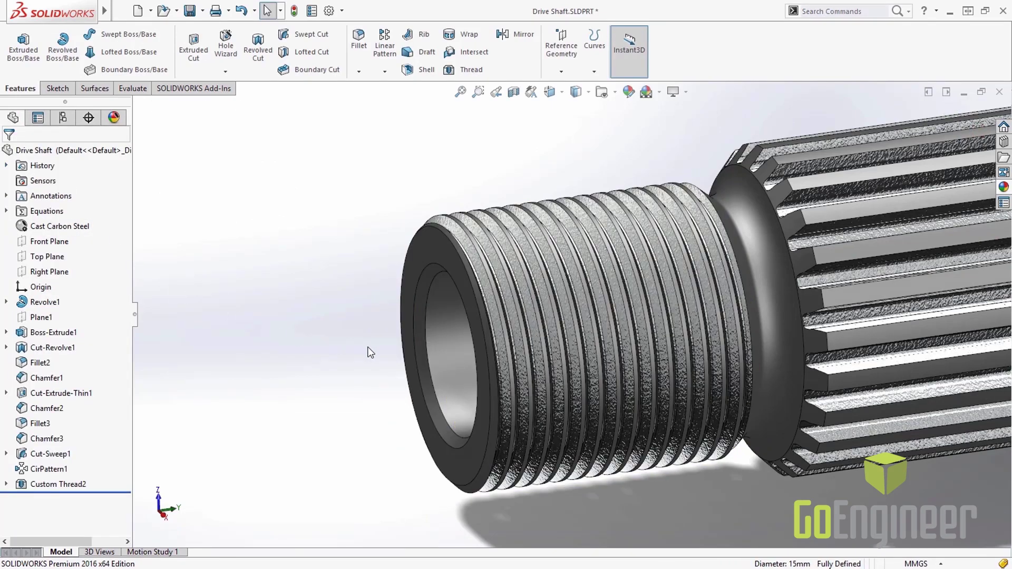
pyautogui.moveTo(371, 352); pyautogui.dragTo(334, 350, button='middle')
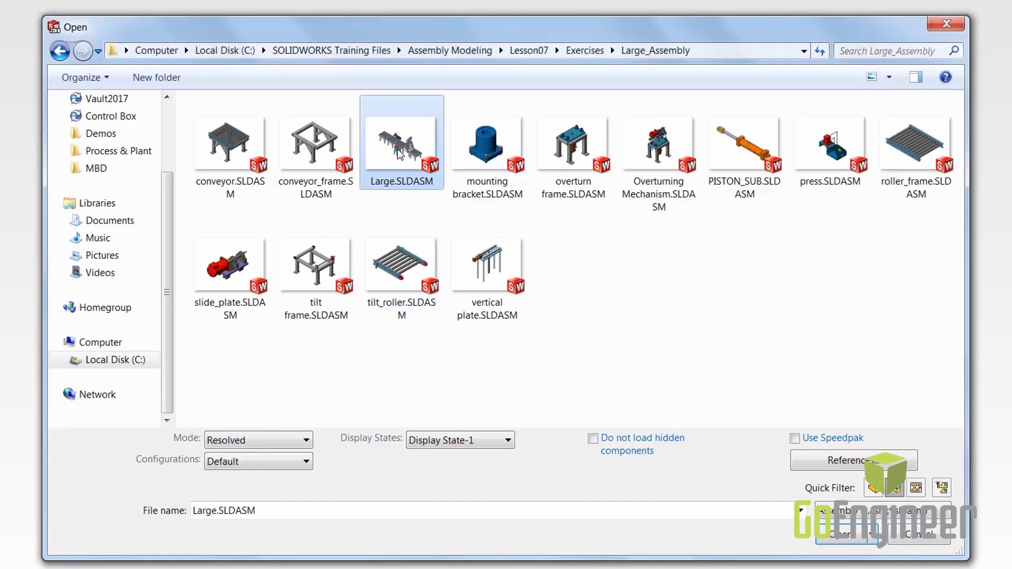
# - Open Large.SLDASM in Lightweight mode and expand conveyor<1> and its supp_ts3x3_ang45 support
pyautogui.click(290, 441)
pyautogui.click(243, 469)
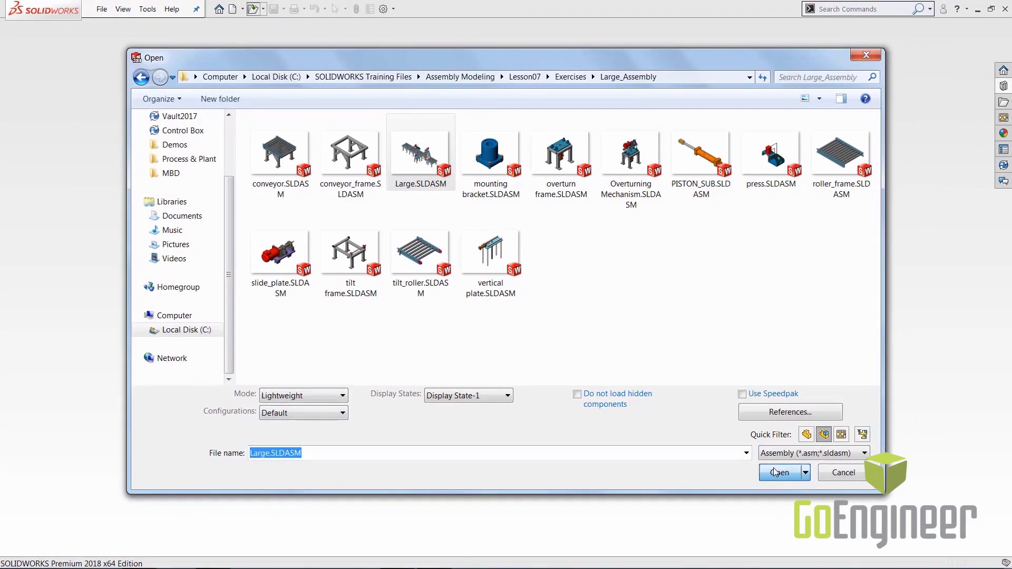
pyautogui.click(776, 473)
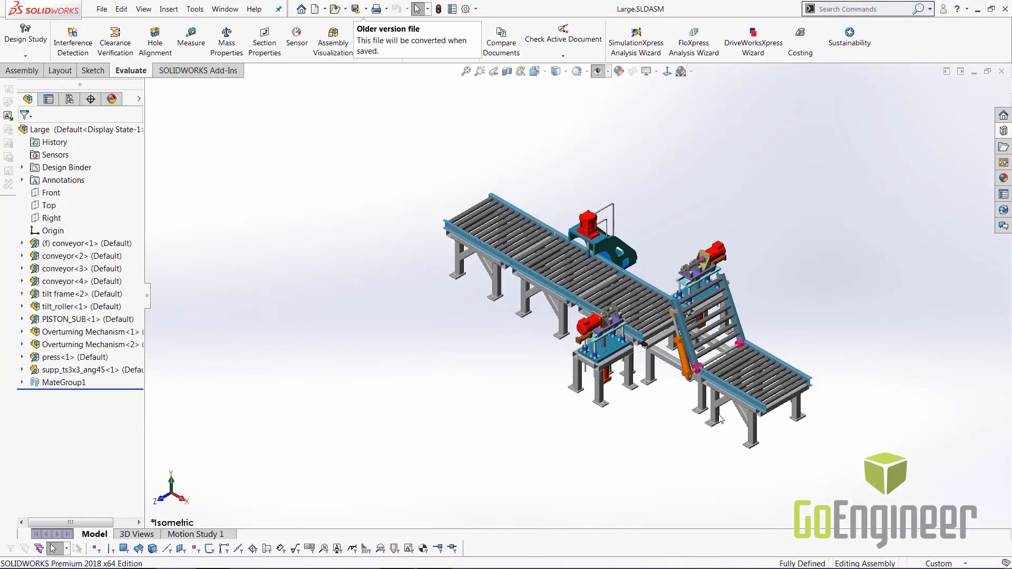
pyautogui.click(22, 244)
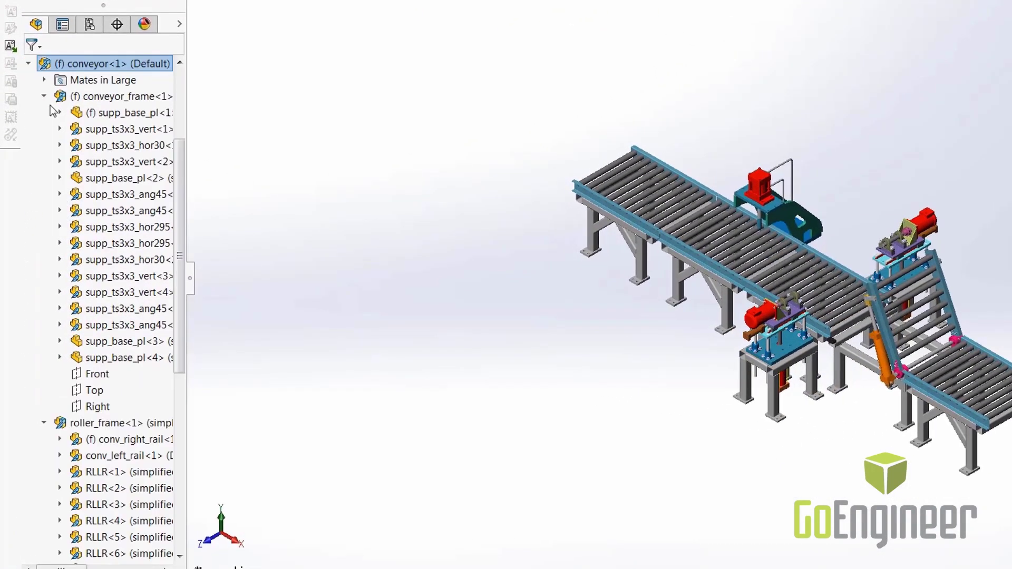
pyautogui.click(60, 326)
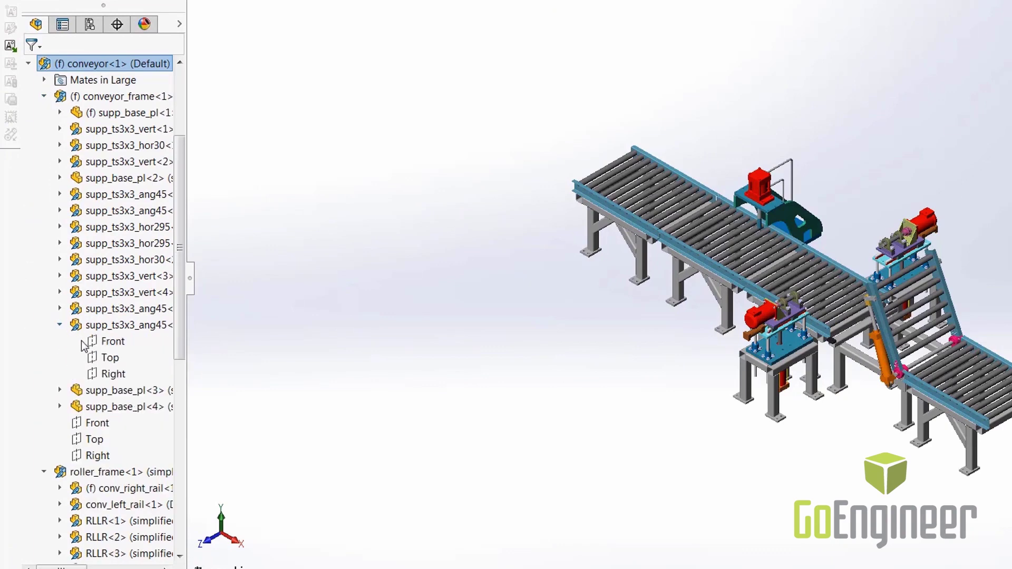